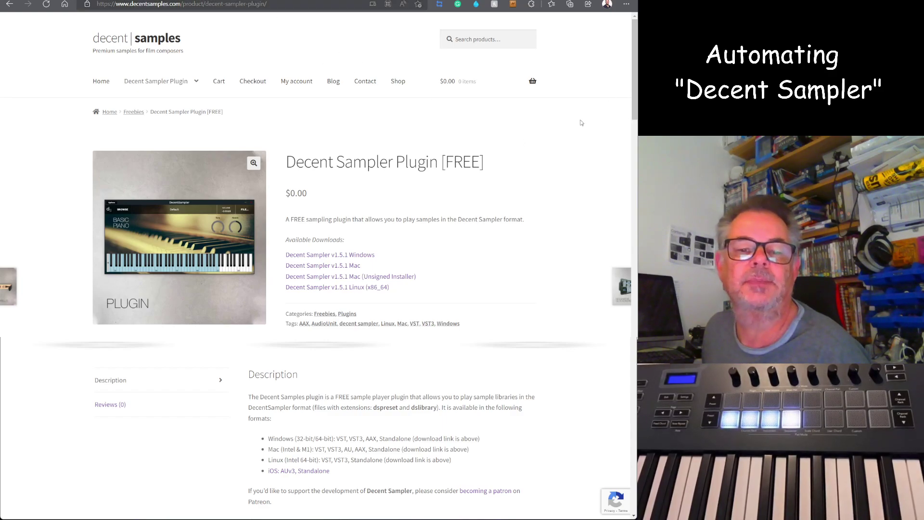
- Leave the web browser and add a DecentSampler channel to FL Studio's Channel rack
{"action": "scroll", "coordinate": [582, 123], "scroll_direction": "down", "scroll_amount": 2}
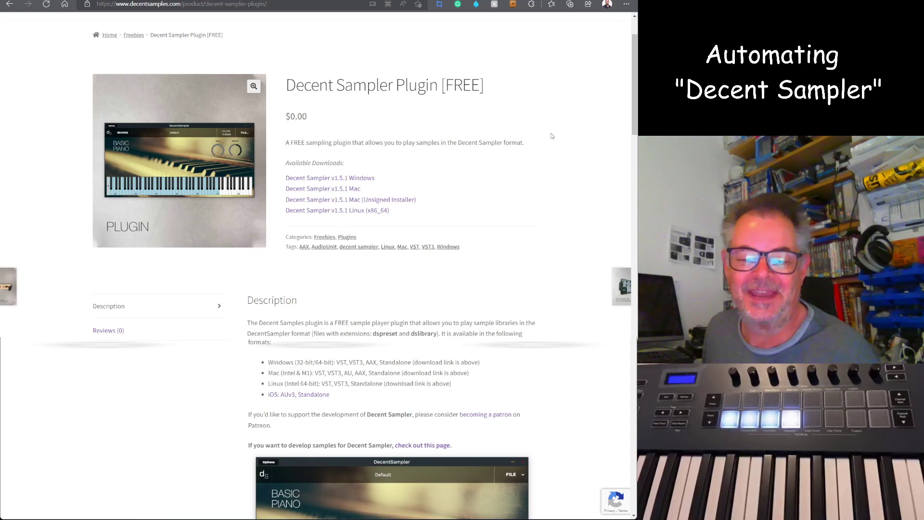
{"action": "scroll", "coordinate": [550, 135], "scroll_direction": "down", "scroll_amount": 6}
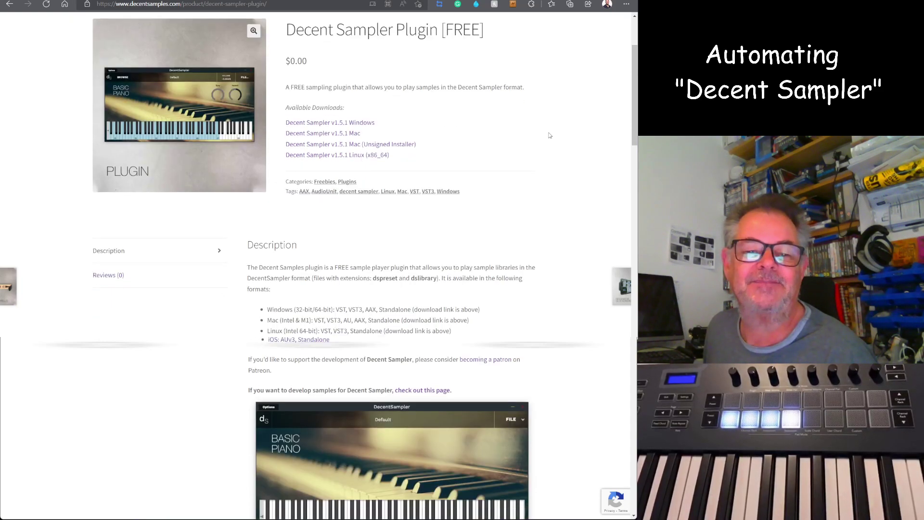
{"action": "scroll", "coordinate": [547, 136], "scroll_direction": "down", "scroll_amount": 4}
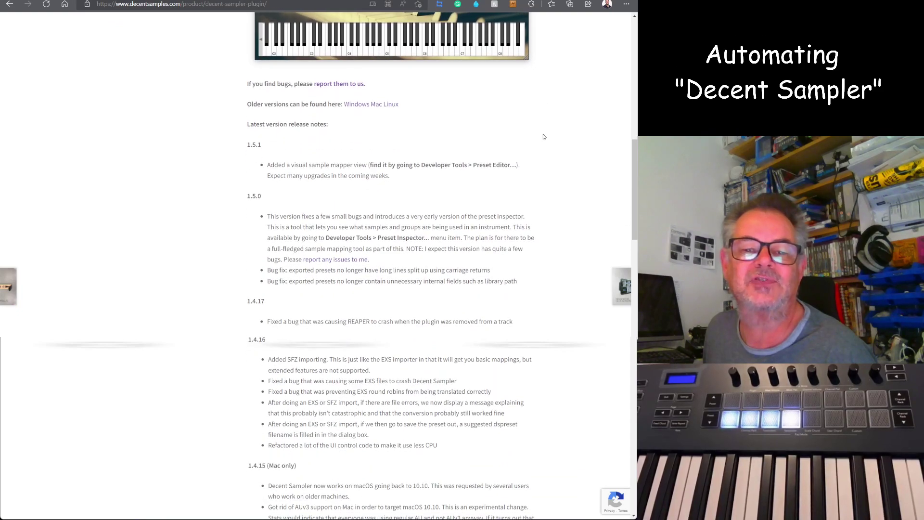
{"action": "scroll", "coordinate": [543, 137], "scroll_direction": "up", "scroll_amount": 13}
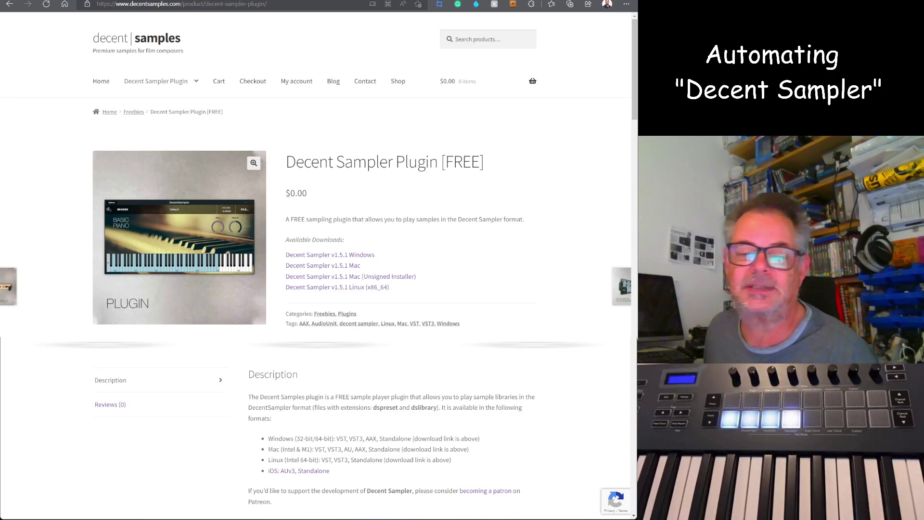
{"action": "key", "text": "super+d"}
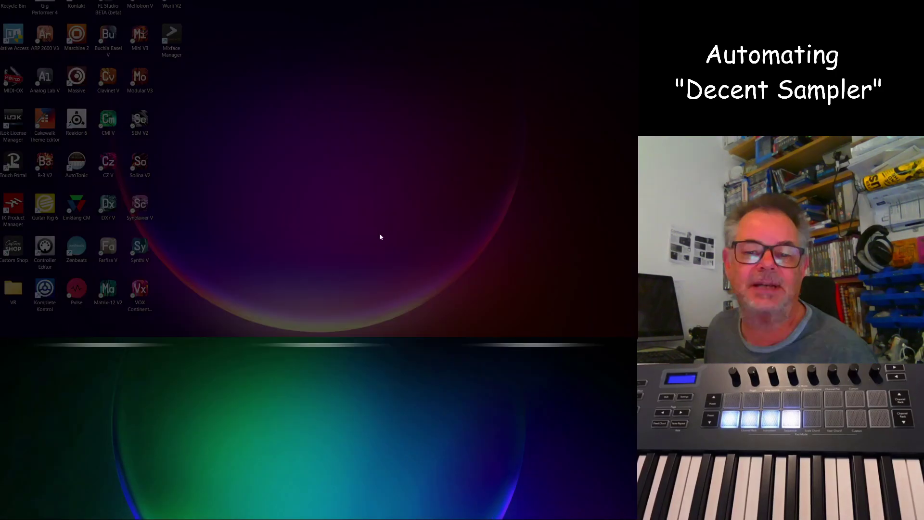
{"action": "key", "text": "super"}
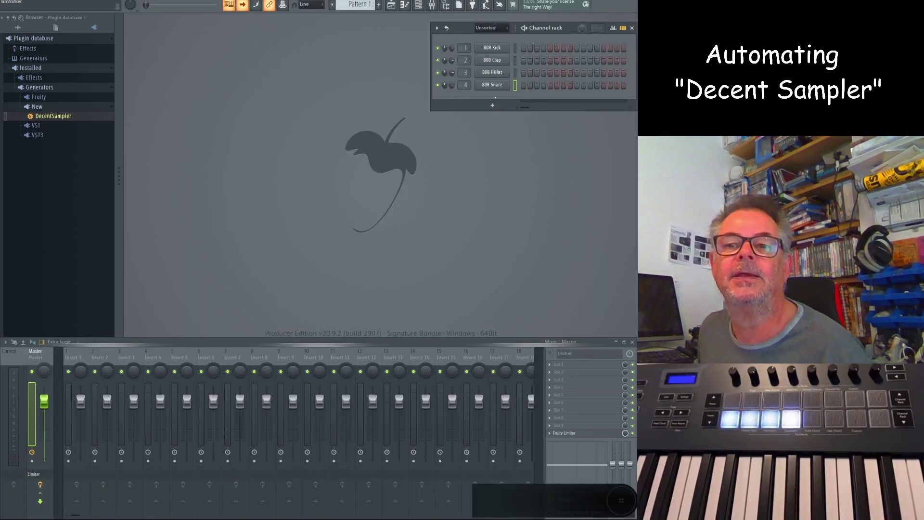
{"action": "left_click", "coordinate": [493, 105]}
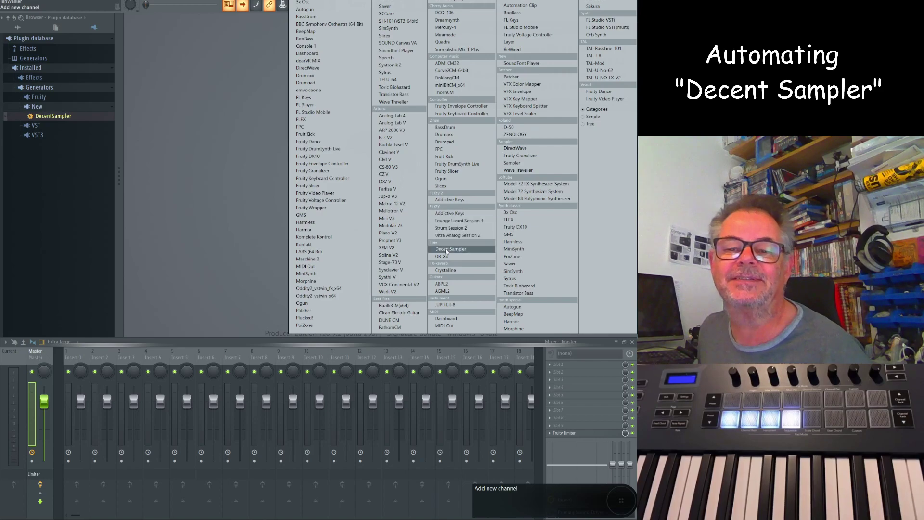
{"action": "left_click", "coordinate": [447, 248]}
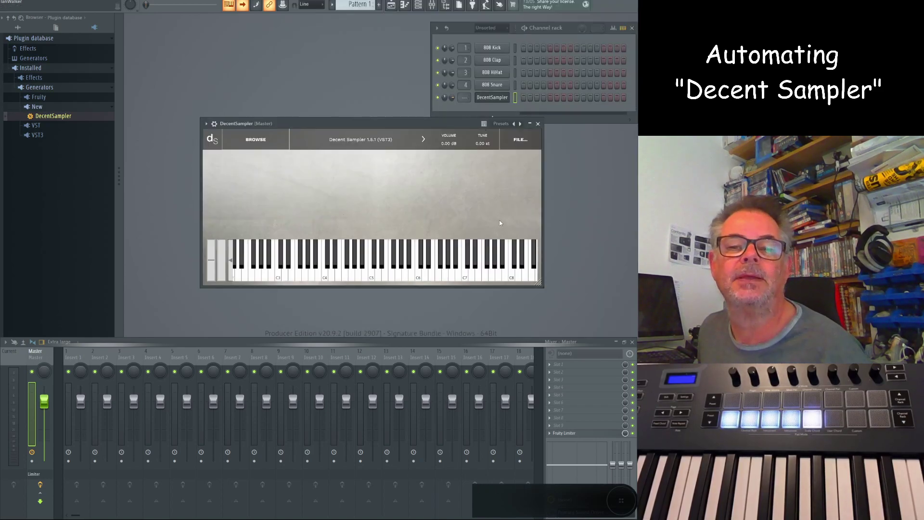
- Open DecentSampler's library store and sort it by price, low to high
{"action": "left_click_drag", "start_coordinate": [372, 125], "coordinate": [305, 131]}
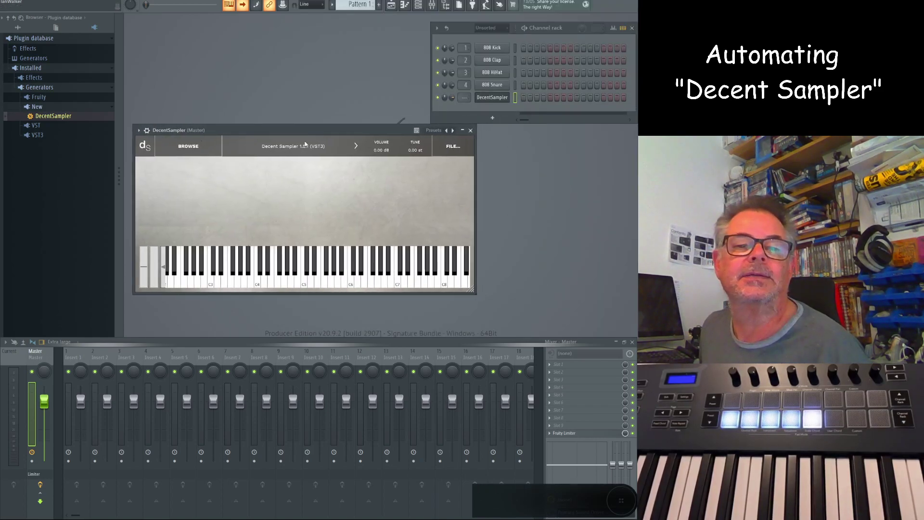
{"action": "left_click", "coordinate": [182, 147]}
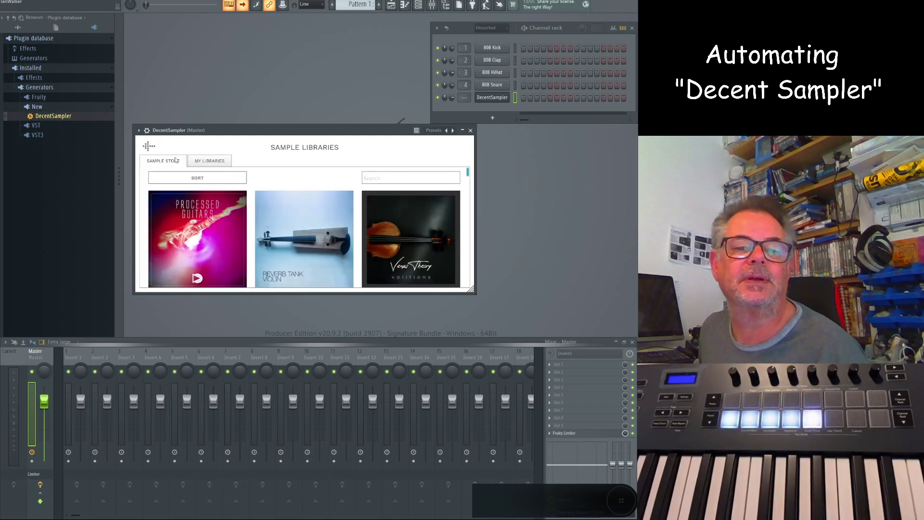
{"action": "left_click_drag", "start_coordinate": [385, 130], "coordinate": [405, 96]}
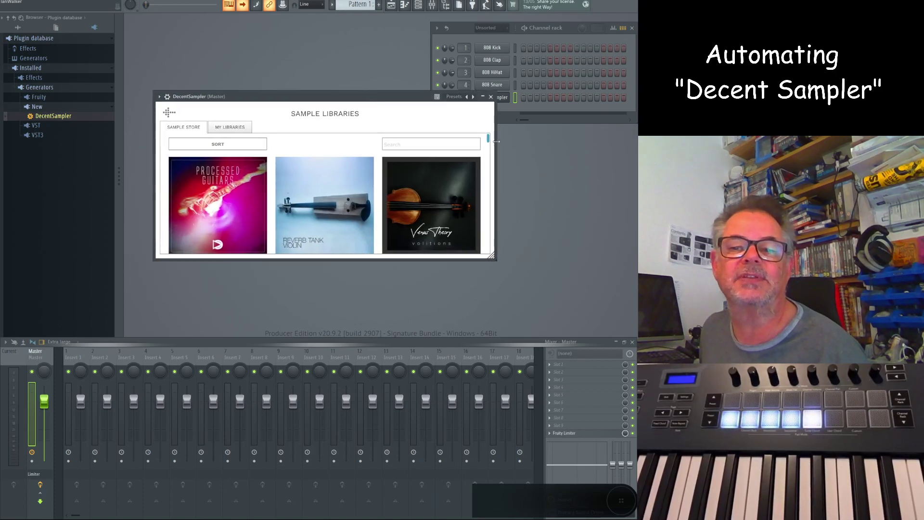
{"action": "left_click", "coordinate": [217, 144]}
{"action": "left_click", "coordinate": [200, 203]}
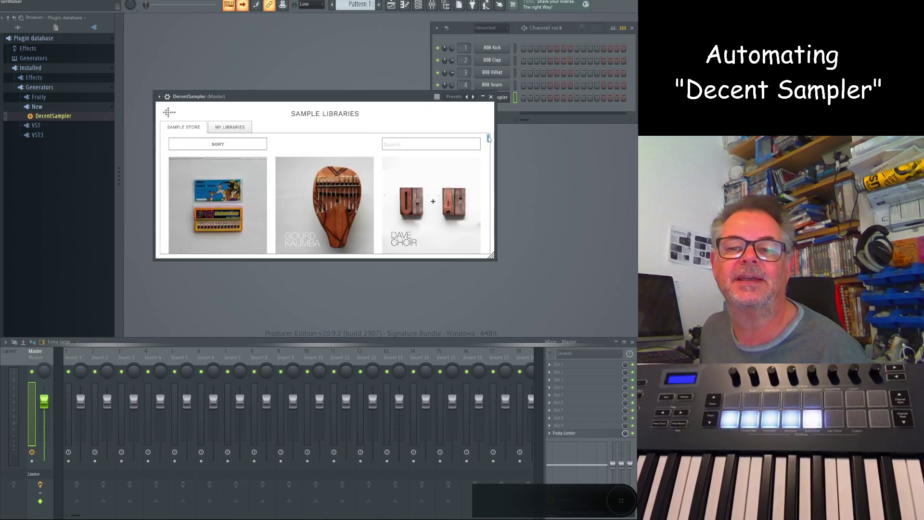
- Download the Gourd Kalimba library, then show the My Libraries list
{"action": "scroll", "coordinate": [487, 147], "scroll_direction": "down", "scroll_amount": 2}
{"action": "left_click_drag", "start_coordinate": [488, 146], "coordinate": [487, 209]}
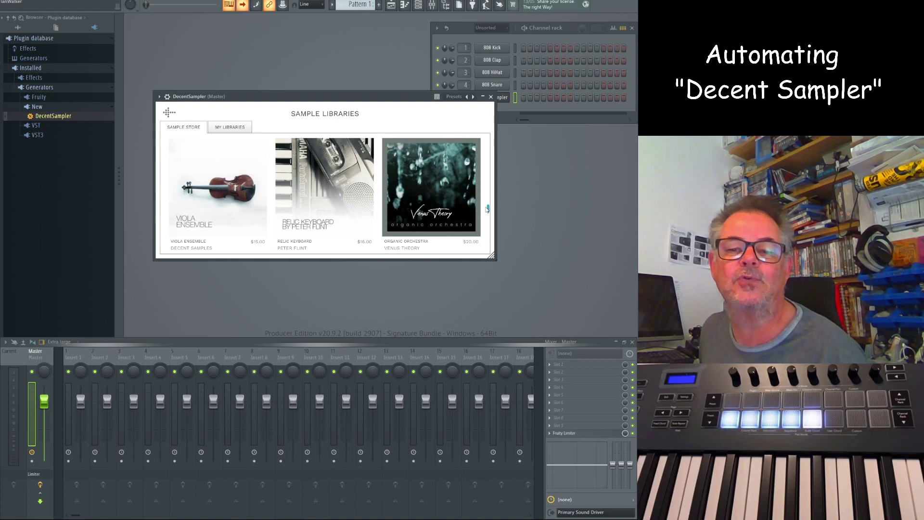
{"action": "left_click_drag", "start_coordinate": [487, 208], "coordinate": [495, 139]}
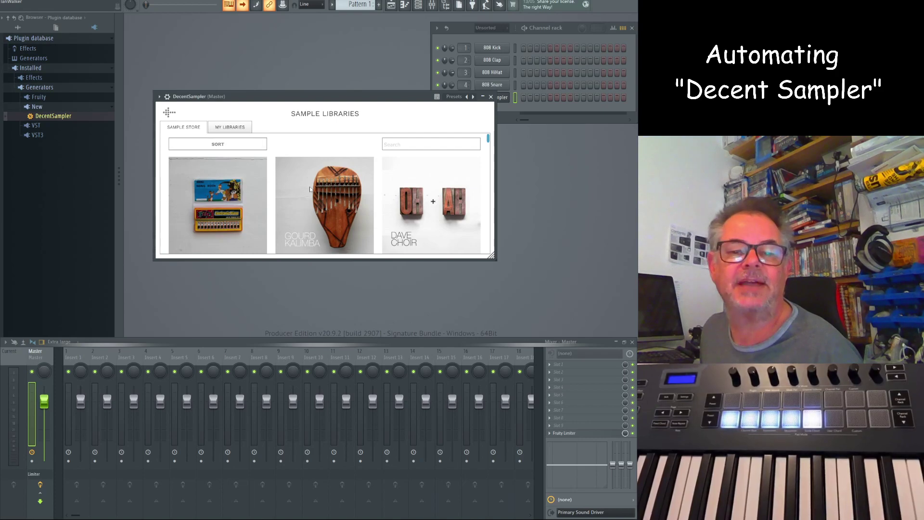
{"action": "left_click", "coordinate": [333, 210]}
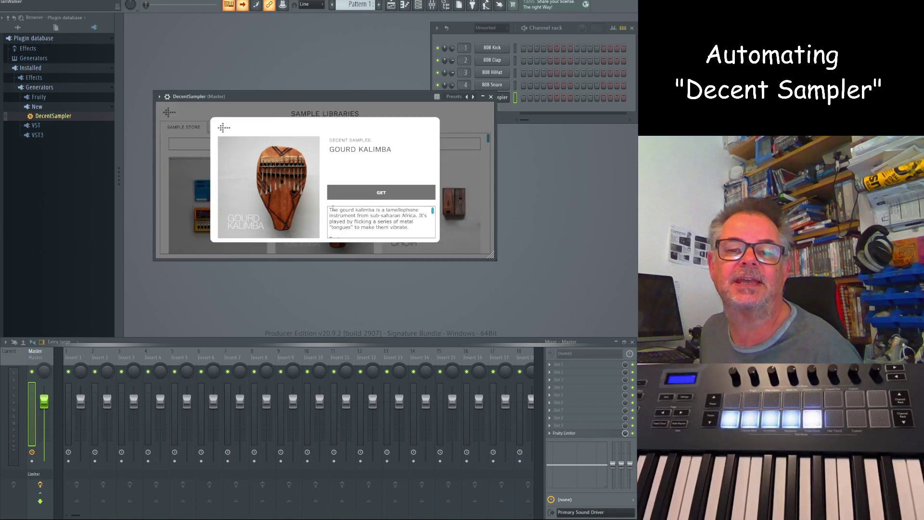
{"action": "left_click", "coordinate": [381, 193]}
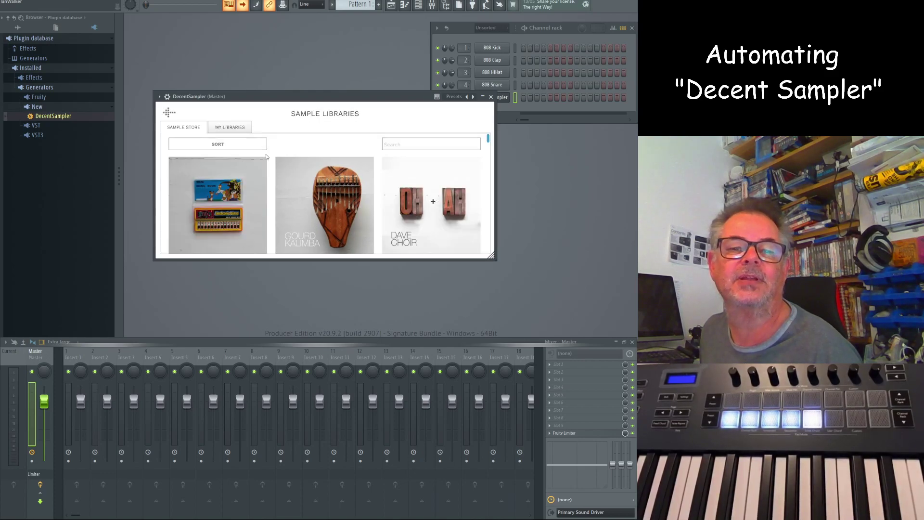
{"action": "left_click", "coordinate": [231, 129]}
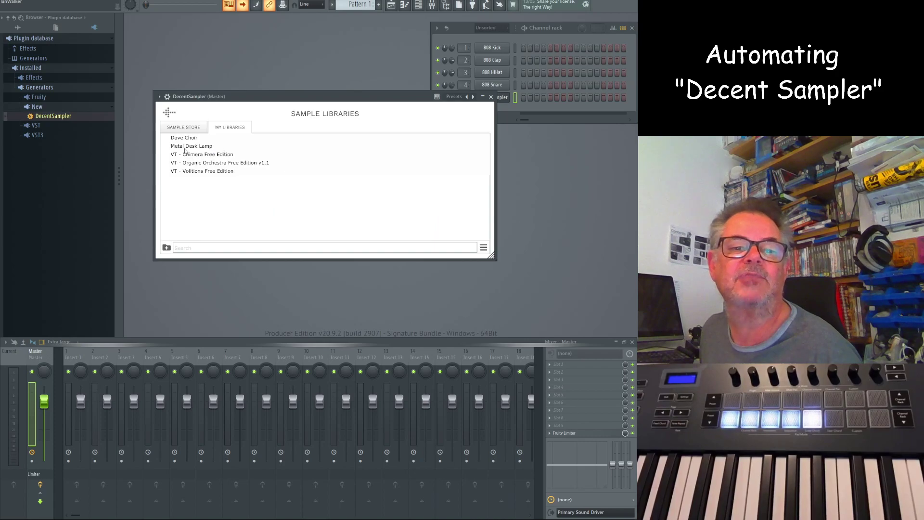
- Load and play the downloaded Kalimba, then return to the library browser
{"action": "left_click", "coordinate": [205, 149]}
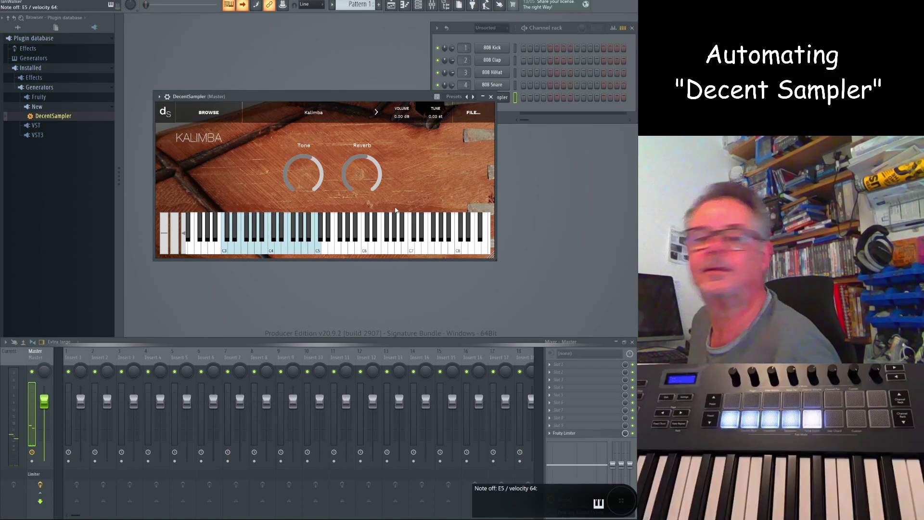
{"action": "left_click", "coordinate": [209, 112]}
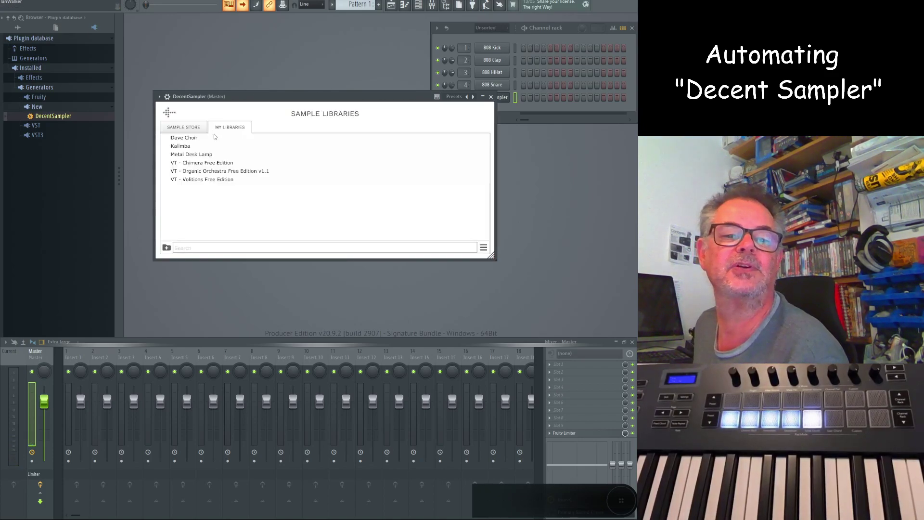
- Load VT - Chimera Free Edition with its Apacetan preset and raise the attack slider
{"action": "left_click", "coordinate": [187, 164]}
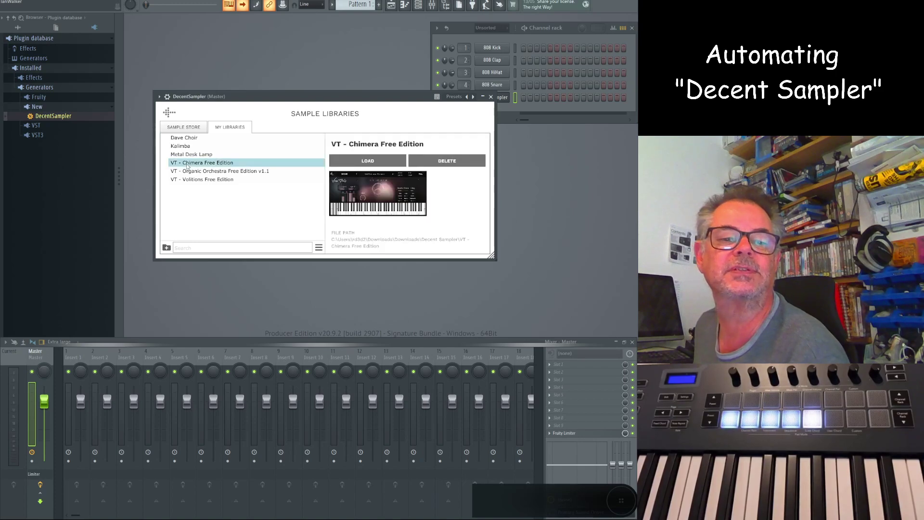
{"action": "left_click", "coordinate": [392, 161]}
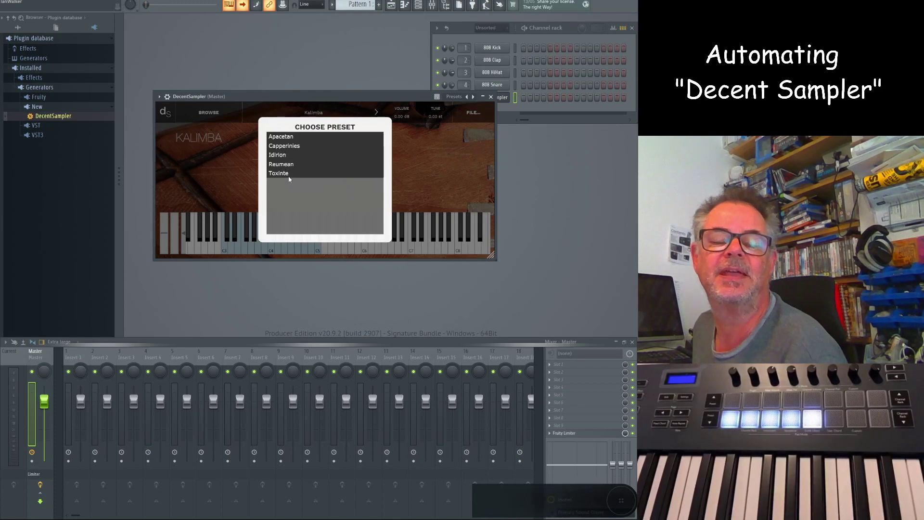
{"action": "left_click", "coordinate": [283, 137]}
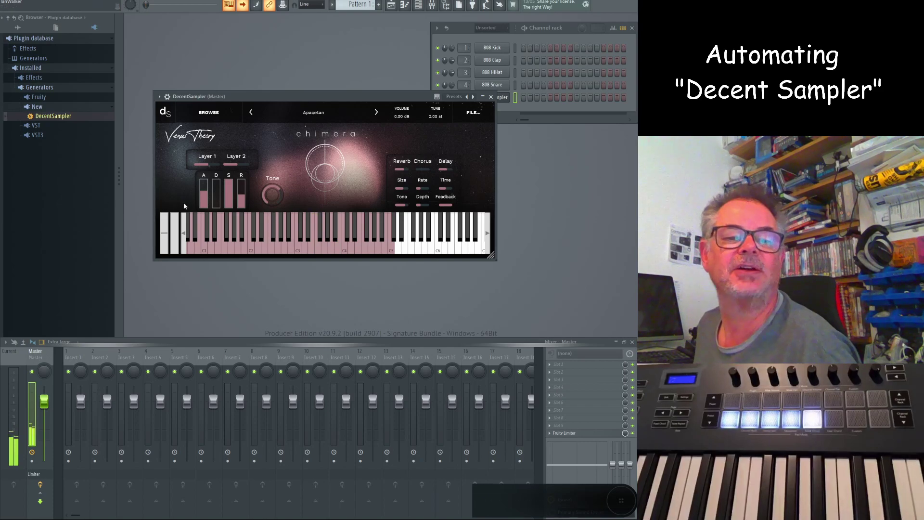
{"action": "left_click_drag", "start_coordinate": [203, 189], "coordinate": [241, 185]}
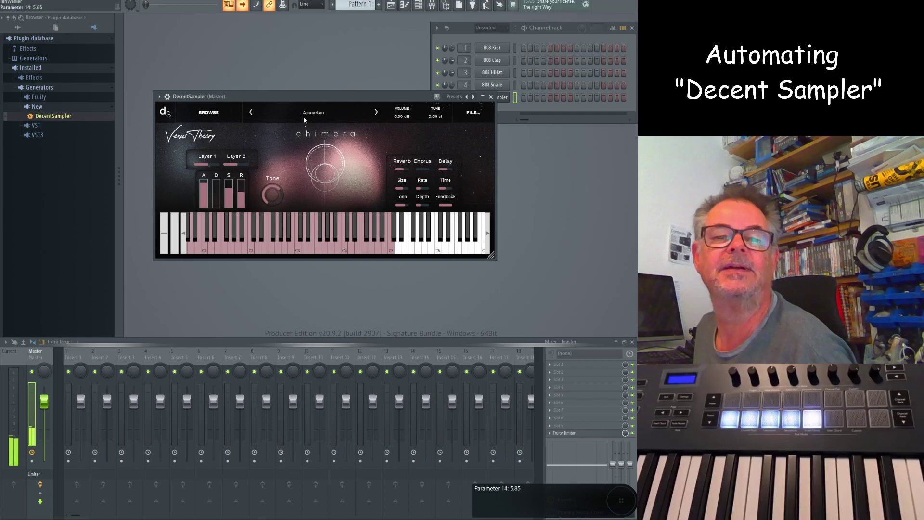
- Load Dave Choir from the library browser and play a note near C5
{"action": "left_click", "coordinate": [208, 112]}
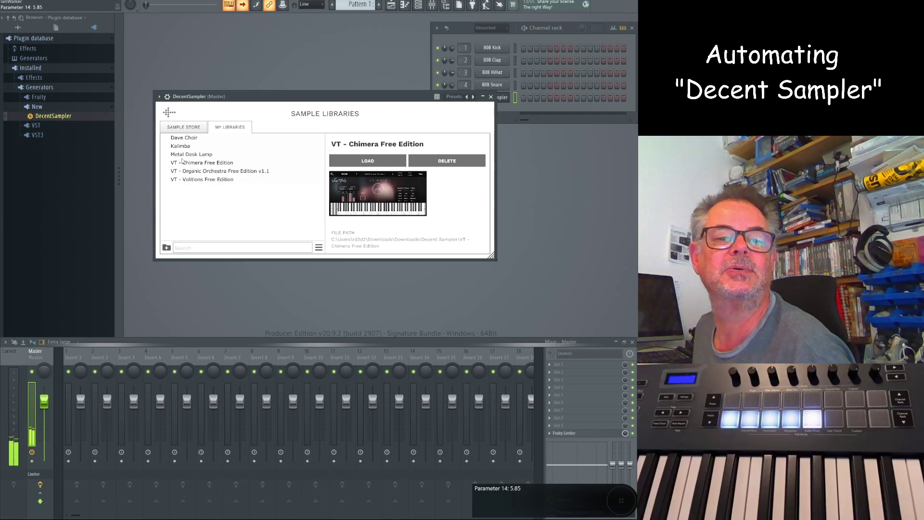
{"action": "left_click", "coordinate": [181, 139]}
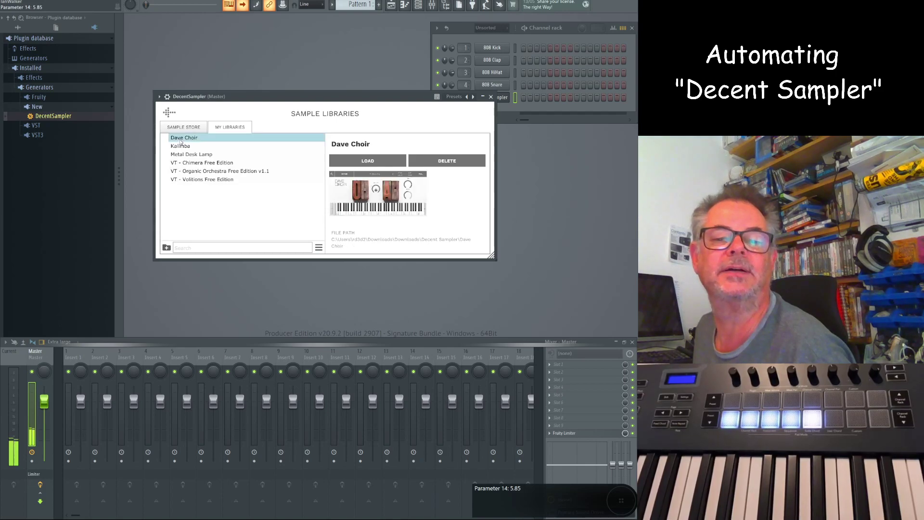
{"action": "left_click", "coordinate": [356, 160]}
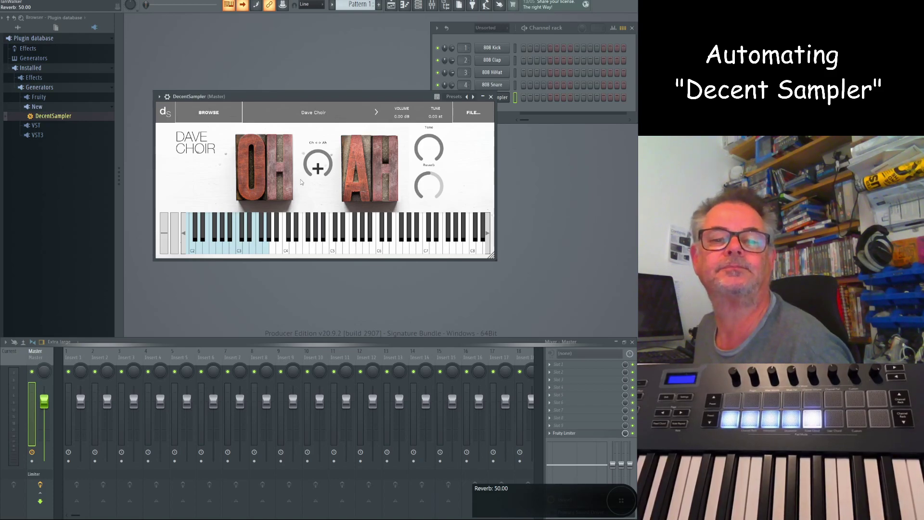
{"action": "left_click", "coordinate": [326, 235]}
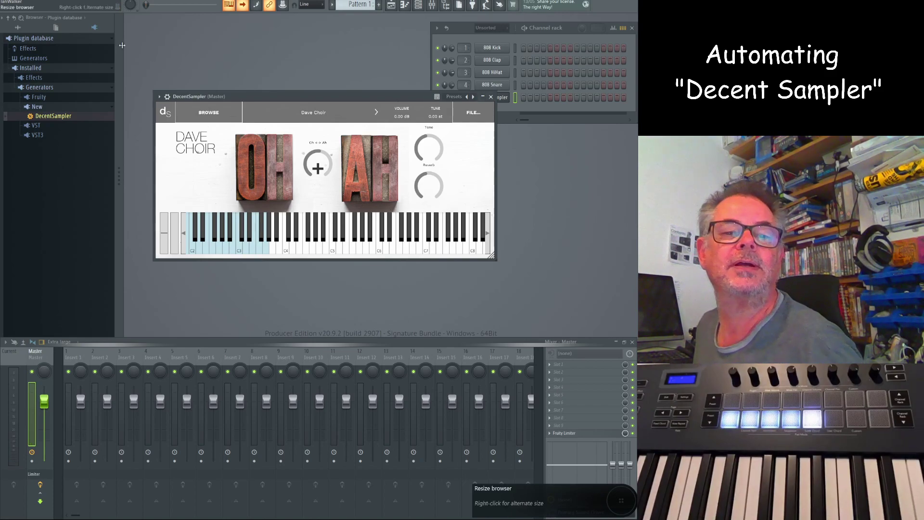
- Load VT - Volitions Free Edition from the browser with the Layers - Charseau preset
{"action": "left_click", "coordinate": [209, 114]}
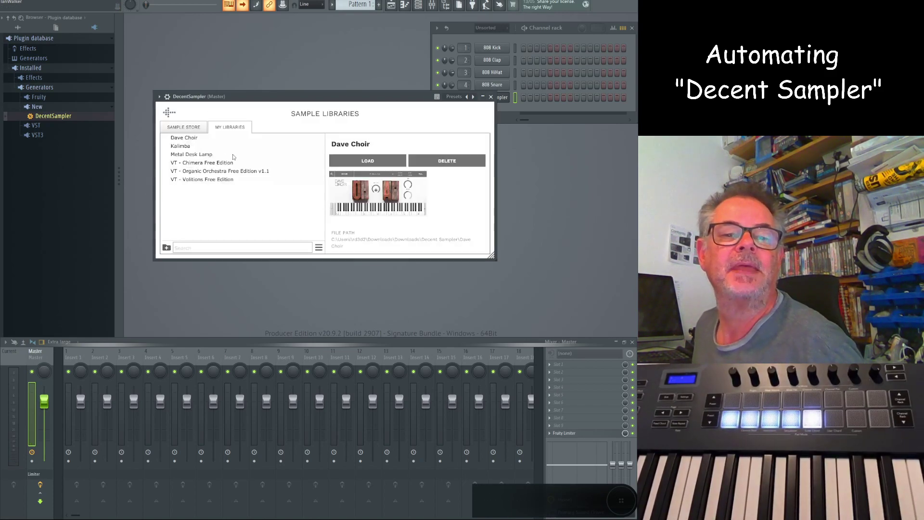
{"action": "left_click", "coordinate": [190, 182]}
{"action": "left_click", "coordinate": [362, 161]}
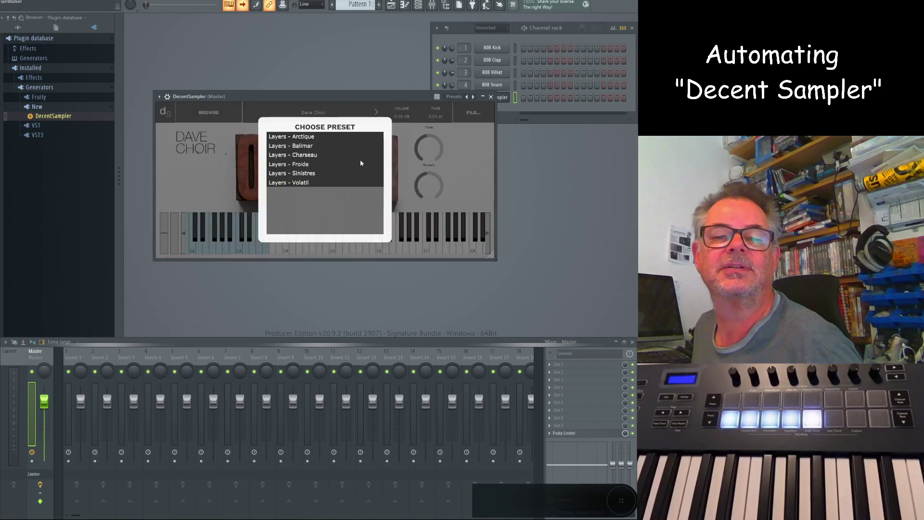
{"action": "left_click", "coordinate": [295, 155]}
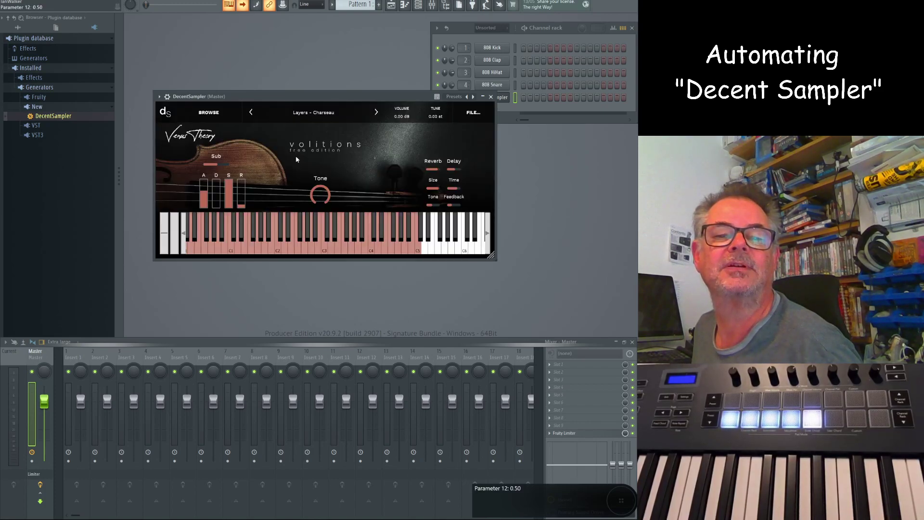